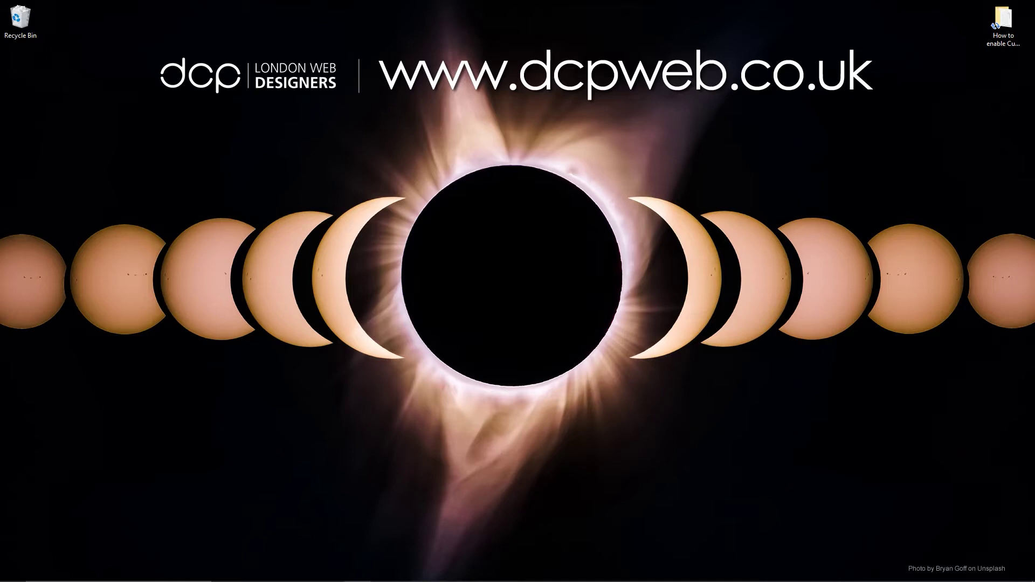
Restore the Chrome window showing the DCP Web Designers channel home page.
{"action": "mouse_move", "coordinate": [857, 580]}
{"action": "left_click", "coordinate": [753, 571]}
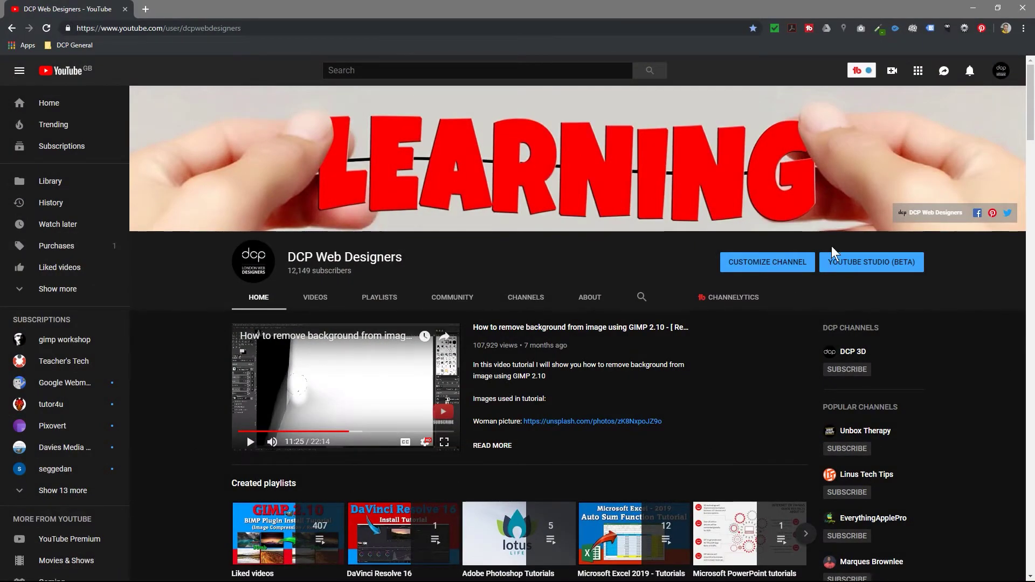
Visit the channel page, then open the Account section of YouTube Settings from the avatar menu.
{"action": "left_click", "coordinate": [1000, 72]}
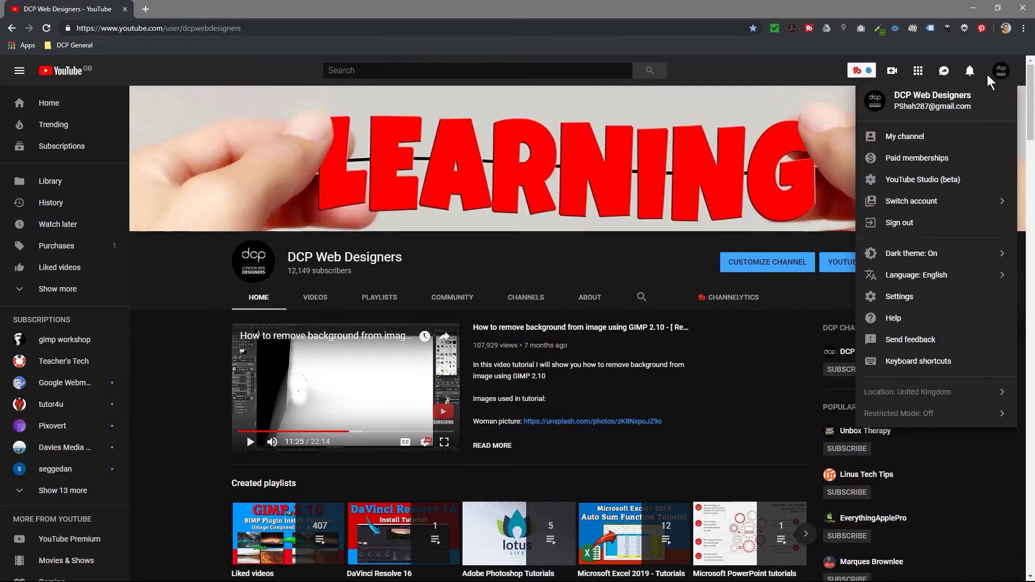
{"action": "left_click", "coordinate": [901, 137]}
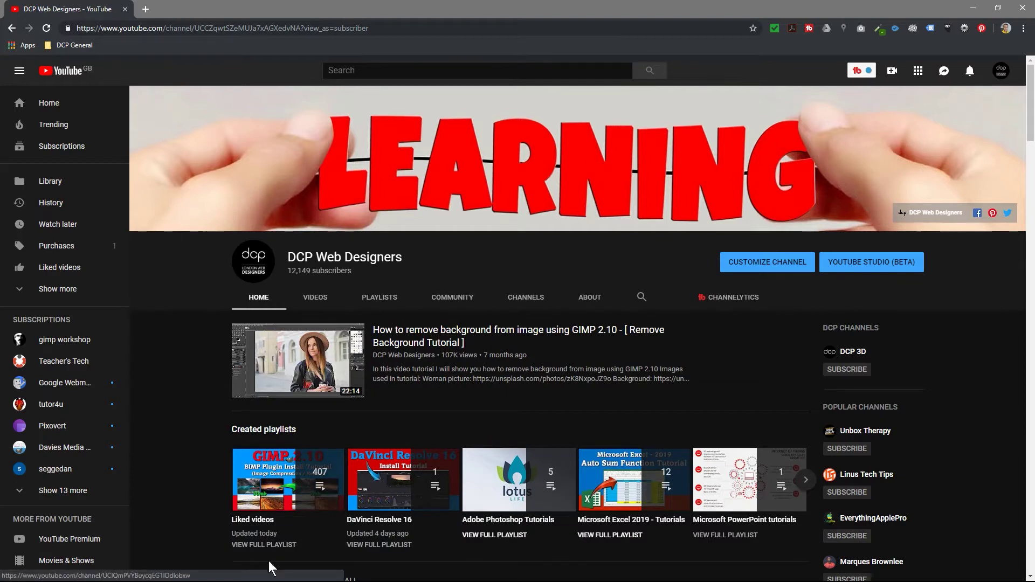
{"action": "left_click_drag", "start_coordinate": [287, 257], "coordinate": [385, 258]}
{"action": "left_click", "coordinate": [530, 249]}
{"action": "left_click", "coordinate": [999, 75]}
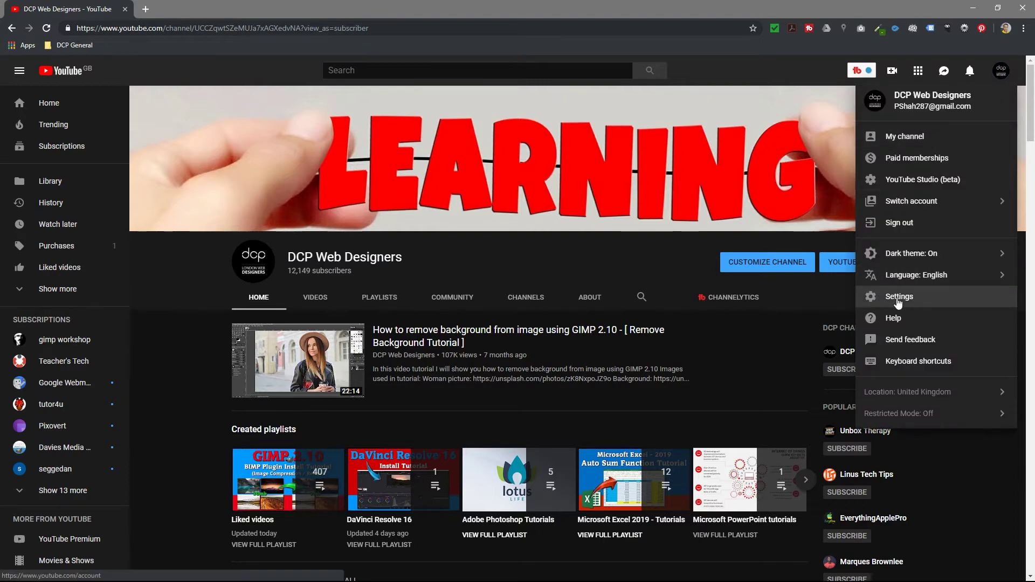
{"action": "left_click", "coordinate": [896, 302]}
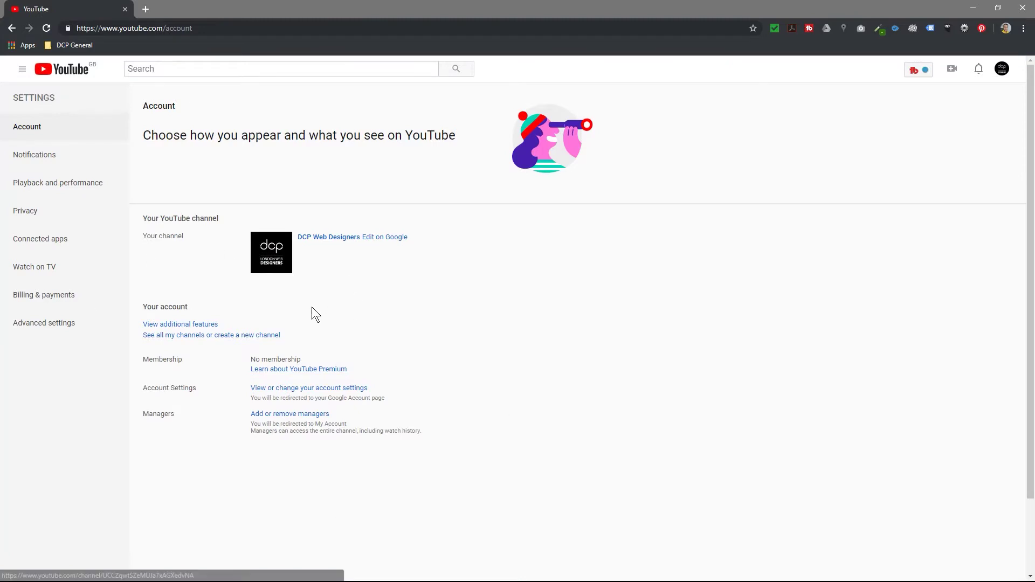
Open View additional features to show the channel's Status and Features page.
{"action": "left_click", "coordinate": [193, 324]}
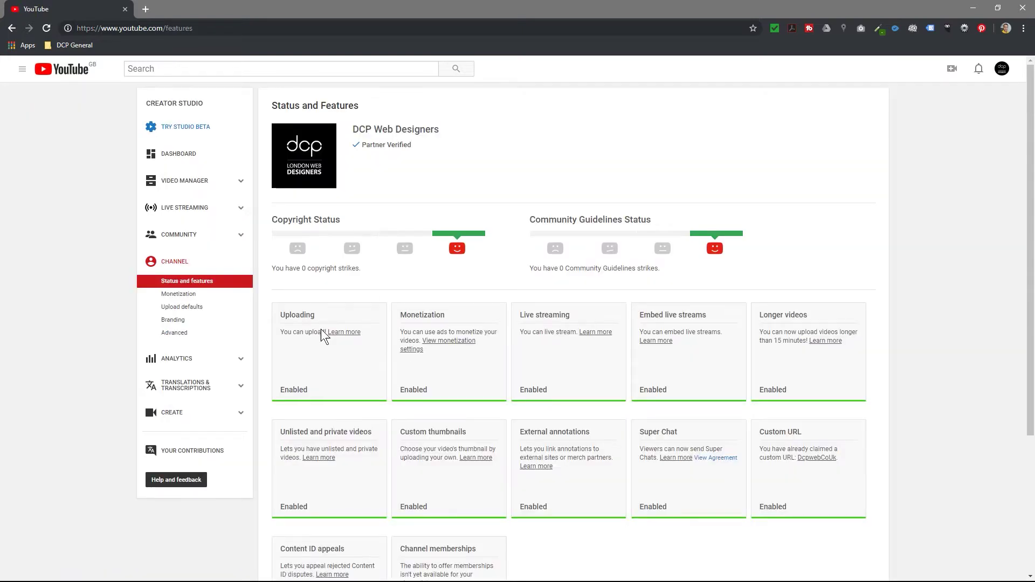
{"action": "scroll", "coordinate": [323, 335], "scroll_direction": "down", "scroll_amount": 2}
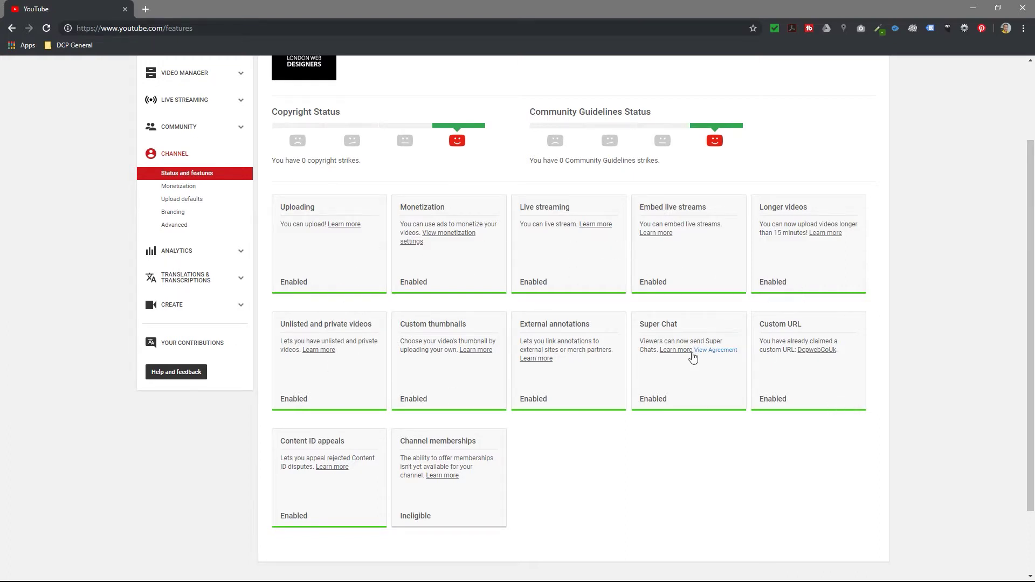
{"action": "mouse_move", "coordinate": [797, 340]}
{"action": "left_mouse_down"}
{"action": "mouse_move", "coordinate": [776, 335]}
{"action": "mouse_move", "coordinate": [803, 323]}
{"action": "left_mouse_up"}
{"action": "scroll", "coordinate": [782, 364], "scroll_direction": "up", "scroll_amount": 1}
{"action": "scroll", "coordinate": [783, 364], "scroll_direction": "up", "scroll_amount": 2}
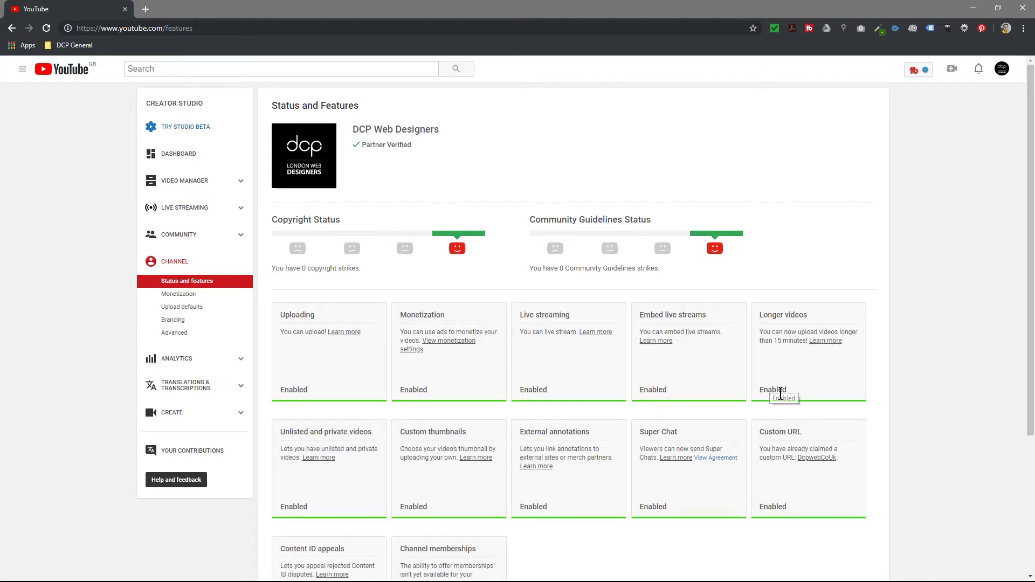
Confirm the Longer videos and Custom thumbnails feature cards both show Enabled.
{"action": "double_click", "coordinate": [779, 390]}
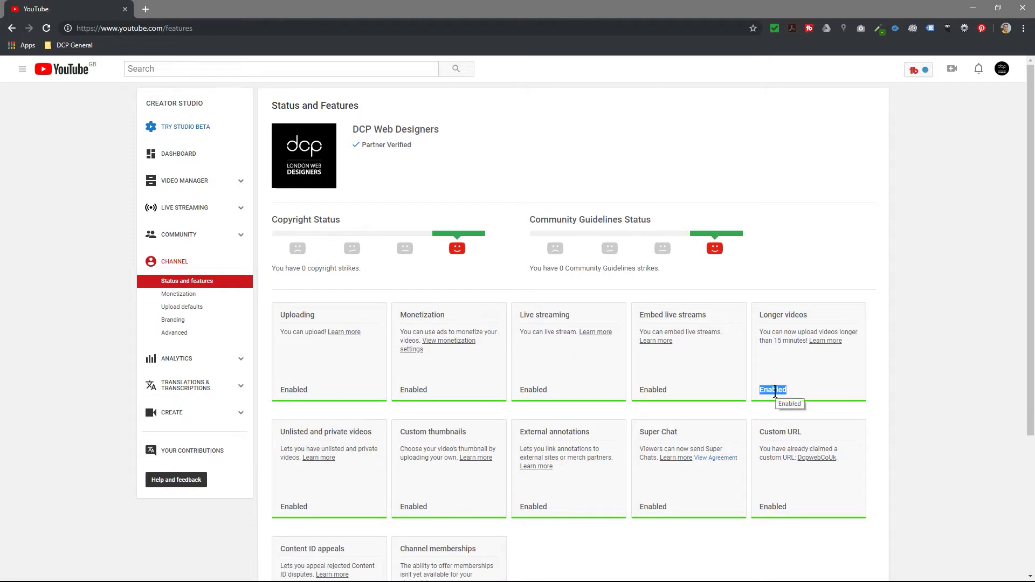
{"action": "left_click", "coordinate": [836, 400]}
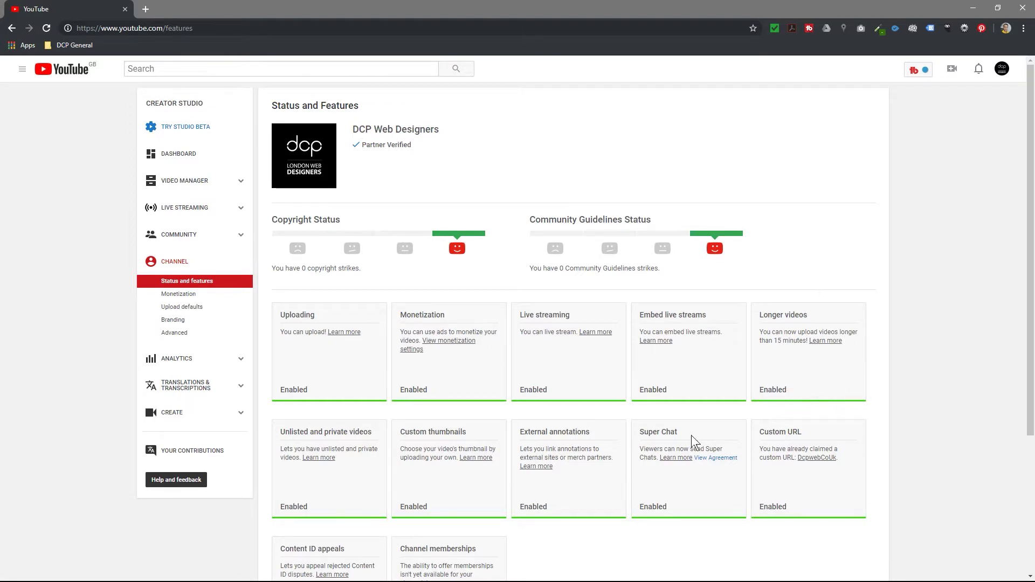
{"action": "scroll", "coordinate": [478, 383], "scroll_direction": "down", "scroll_amount": 1}
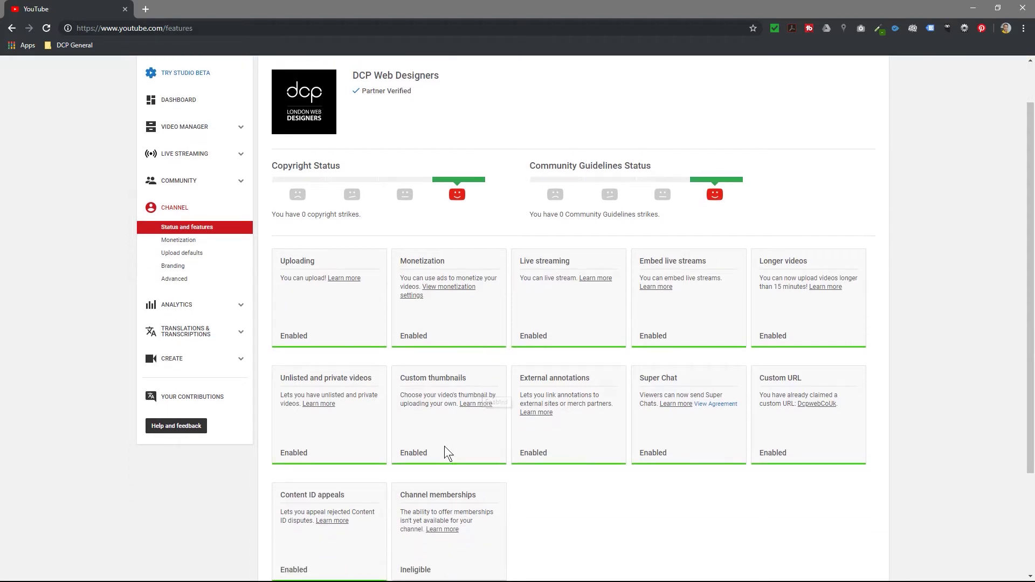
{"action": "left_click_drag", "start_coordinate": [405, 377], "coordinate": [451, 378]}
{"action": "left_click", "coordinate": [450, 436]}
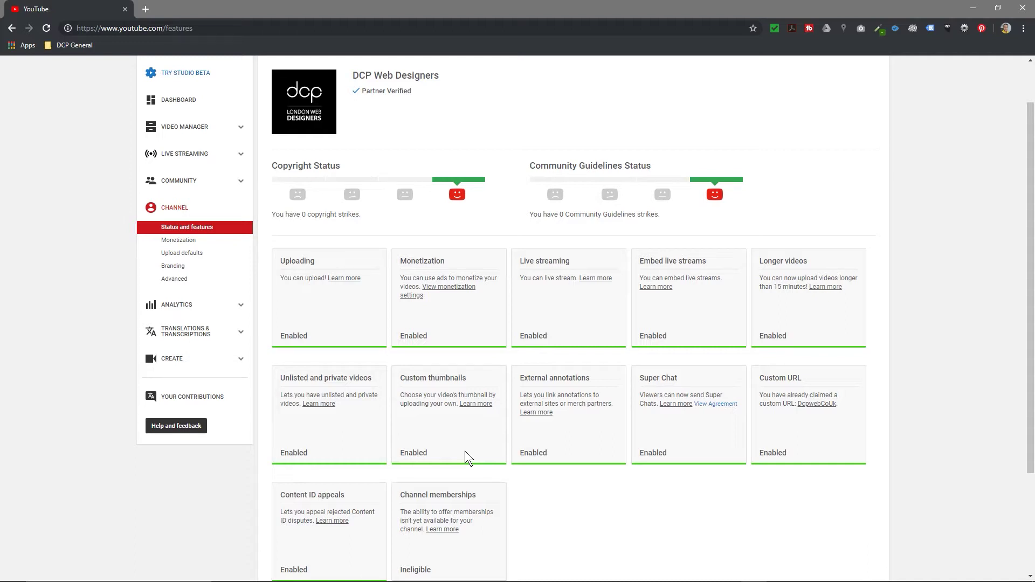
{"action": "scroll", "coordinate": [457, 438], "scroll_direction": "up", "scroll_amount": 2}
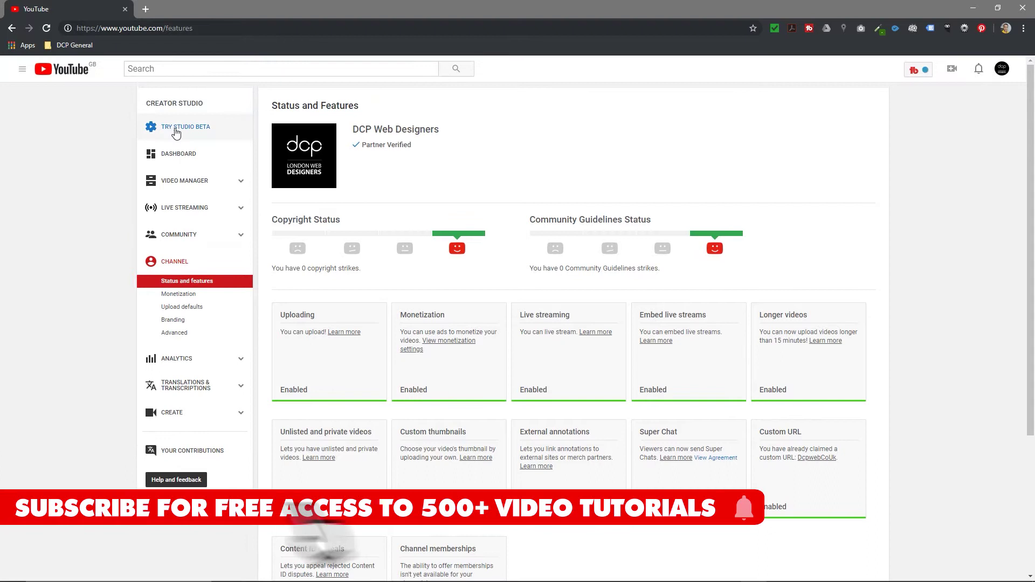
Switch to Studio Beta and open the GIMP 2.10 Light Effects video's details from Videos.
{"action": "left_click", "coordinate": [176, 126]}
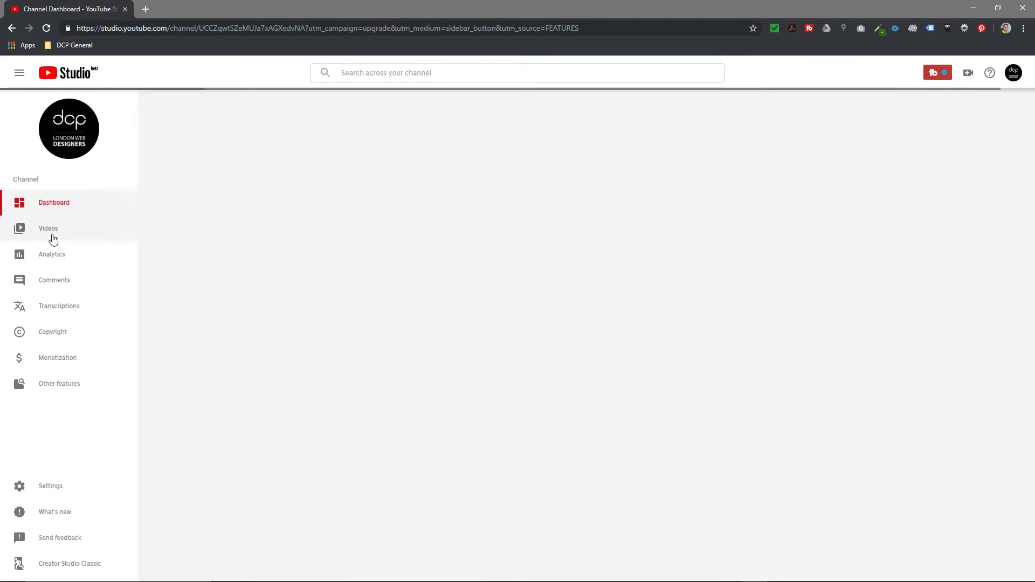
{"action": "left_click", "coordinate": [86, 228]}
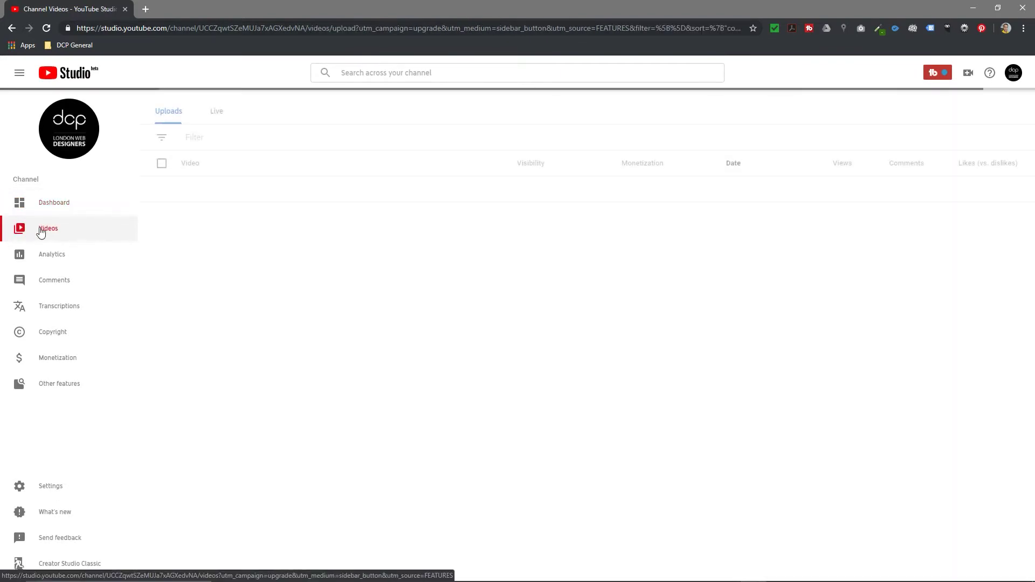
{"action": "scroll", "coordinate": [372, 458], "scroll_direction": "down", "scroll_amount": 5}
{"action": "scroll", "coordinate": [377, 383], "scroll_direction": "down", "scroll_amount": 1}
{"action": "scroll", "coordinate": [377, 383], "scroll_direction": "up", "scroll_amount": 8}
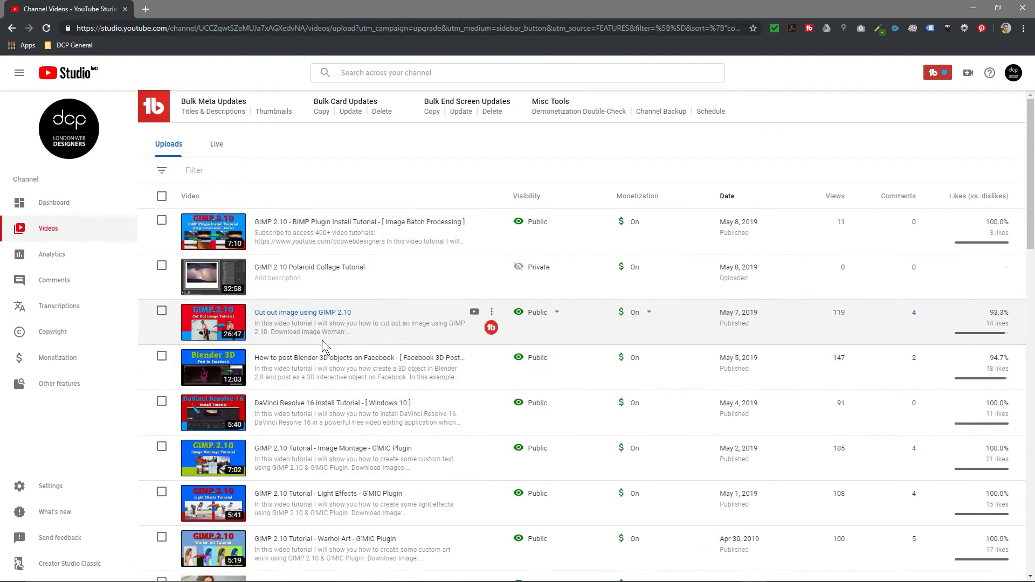
{"action": "scroll", "coordinate": [323, 343], "scroll_direction": "down", "scroll_amount": 3}
{"action": "left_click", "coordinate": [316, 331]}
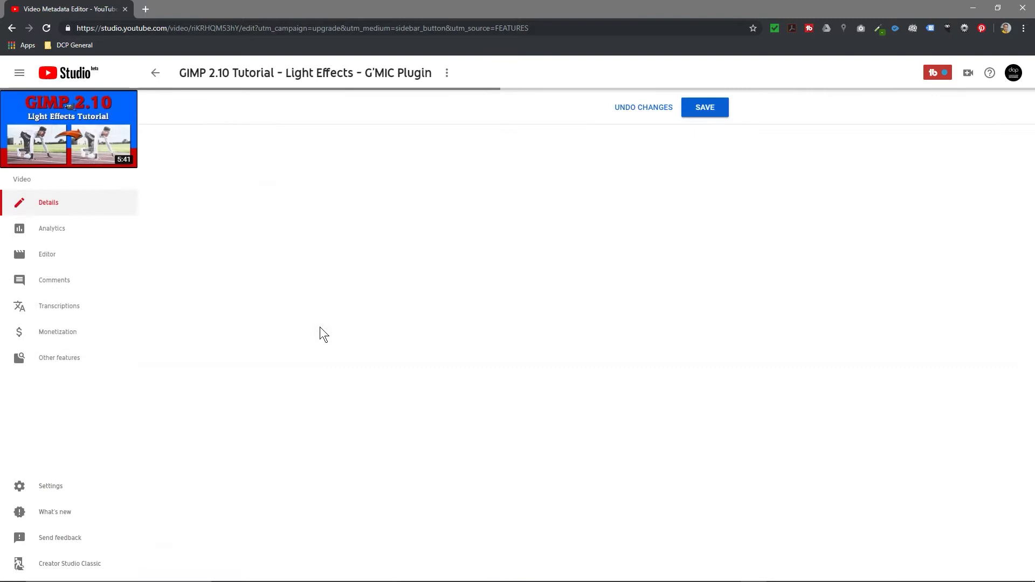
Download the custom thumbnail to view it full size in a new tab.
{"action": "scroll", "coordinate": [269, 330], "scroll_direction": "down", "scroll_amount": 2}
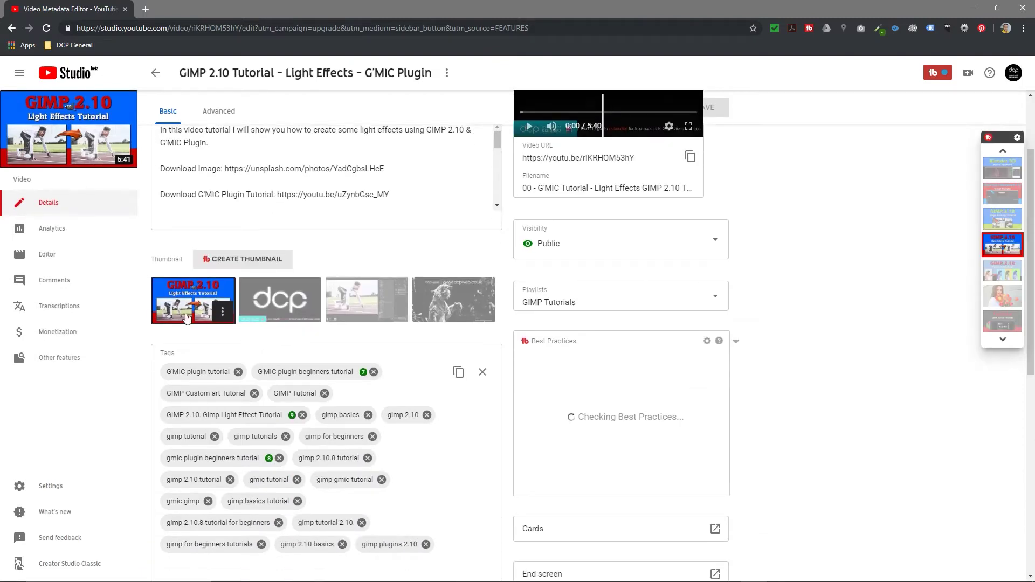
{"action": "left_click", "coordinate": [222, 313]}
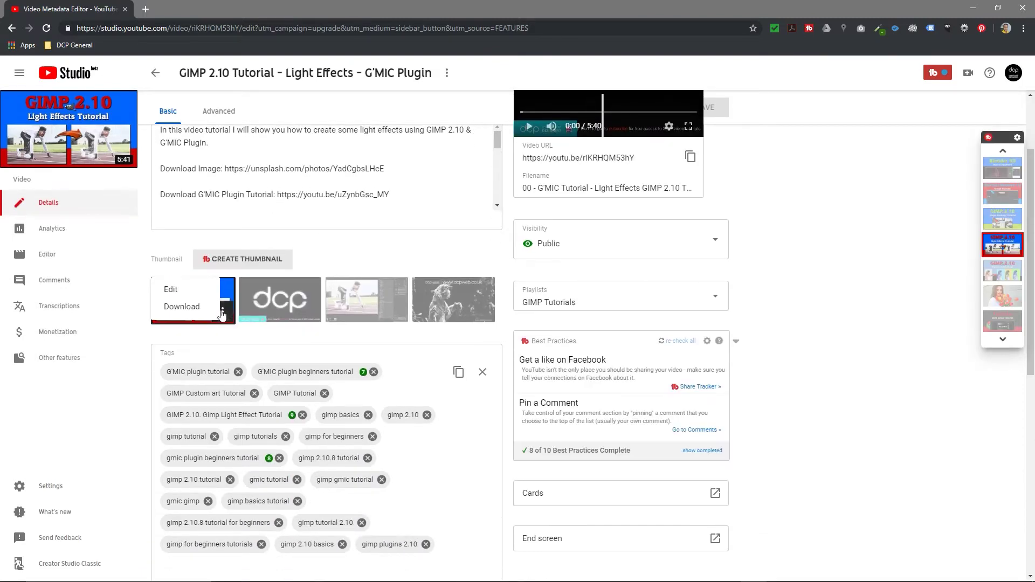
{"action": "left_click", "coordinate": [182, 307]}
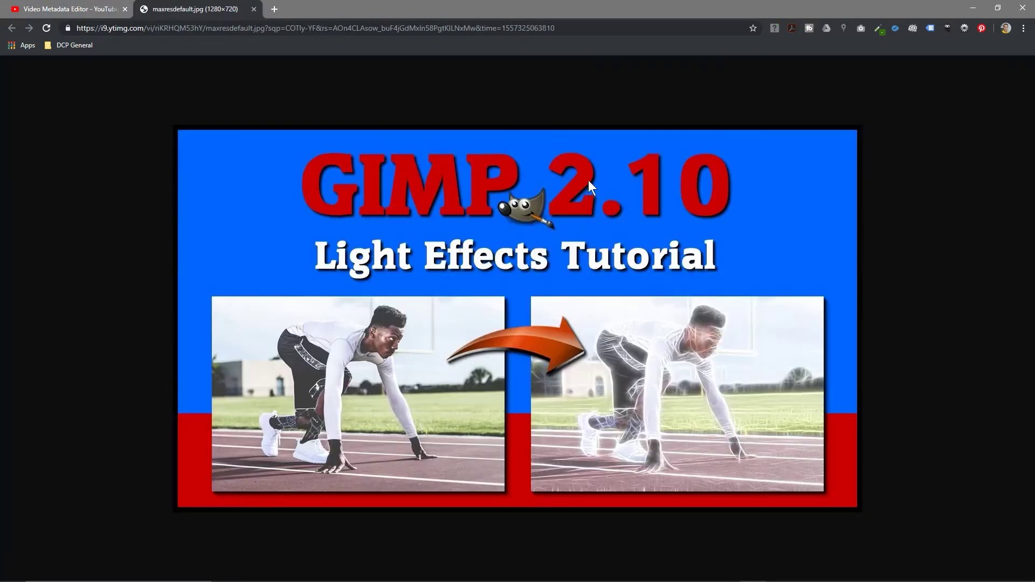
{"action": "left_click_drag", "start_coordinate": [561, 293], "coordinate": [2, 38]}
Reopen the full-size thumbnail and save it to the desktop as a JPG.
{"action": "left_click", "coordinate": [573, 1]}
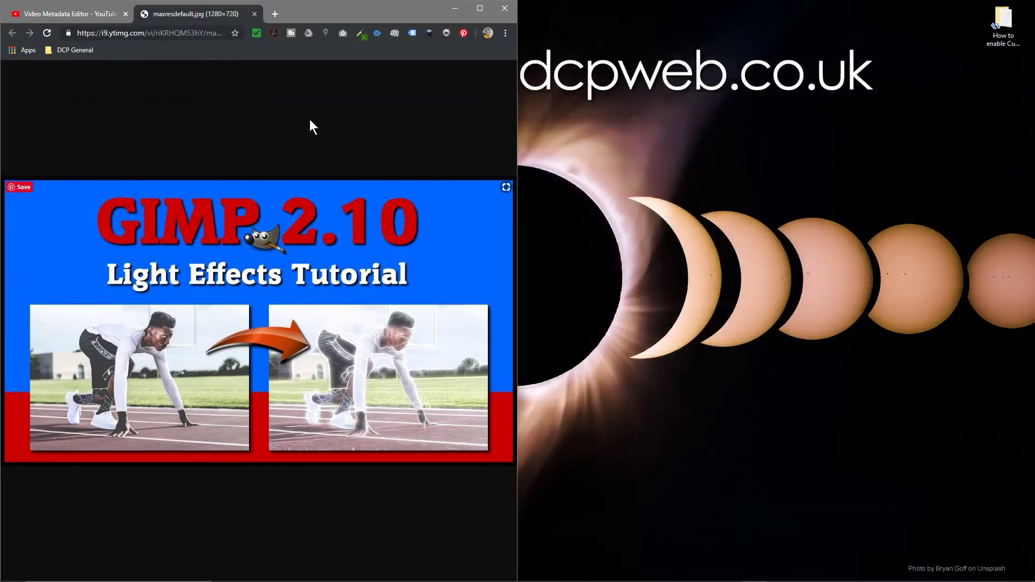
{"action": "left_click", "coordinate": [255, 16]}
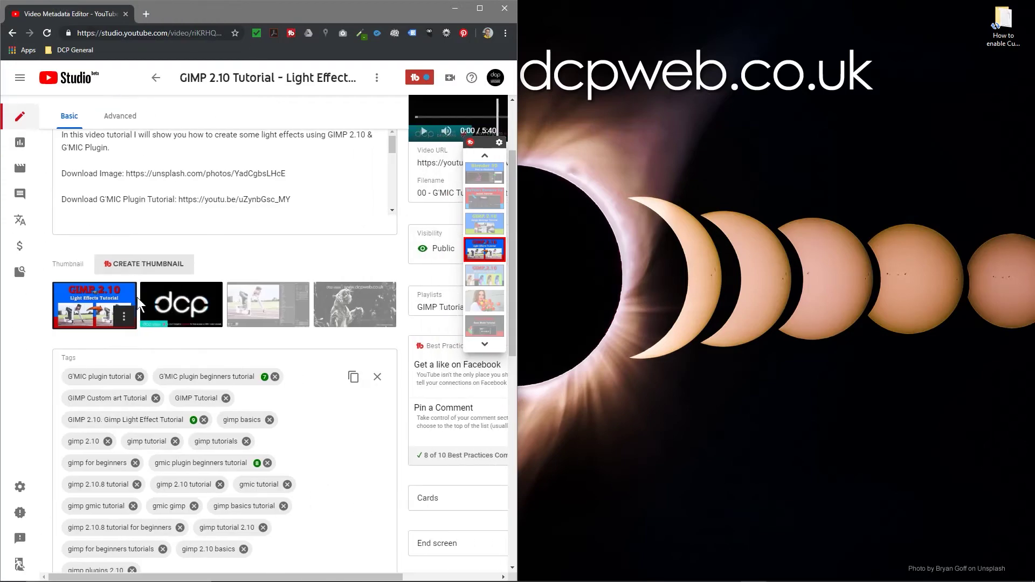
{"action": "left_click", "coordinate": [122, 313]}
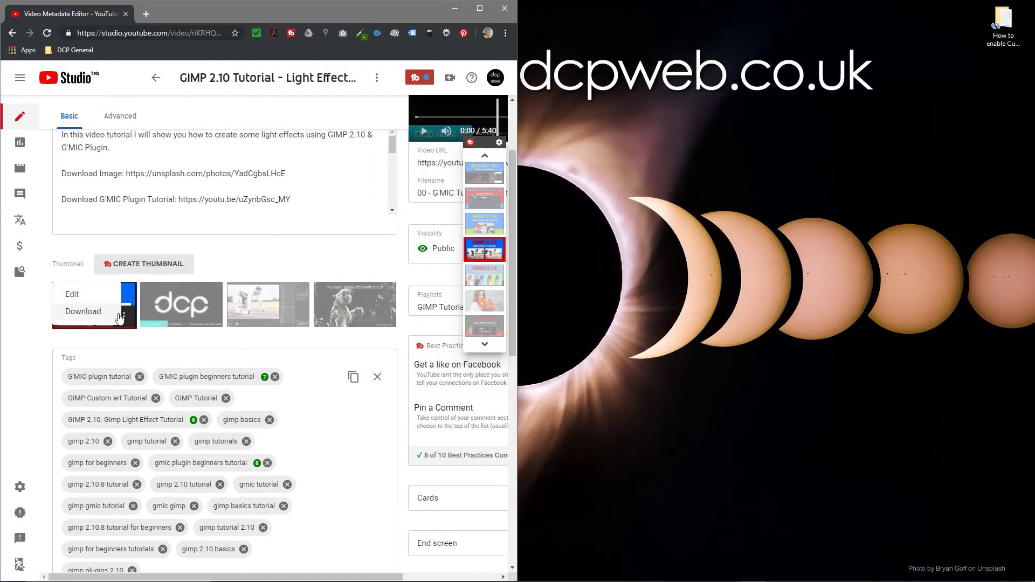
{"action": "left_click", "coordinate": [98, 317]}
{"action": "left_click_drag", "start_coordinate": [242, 262], "coordinate": [838, 235]}
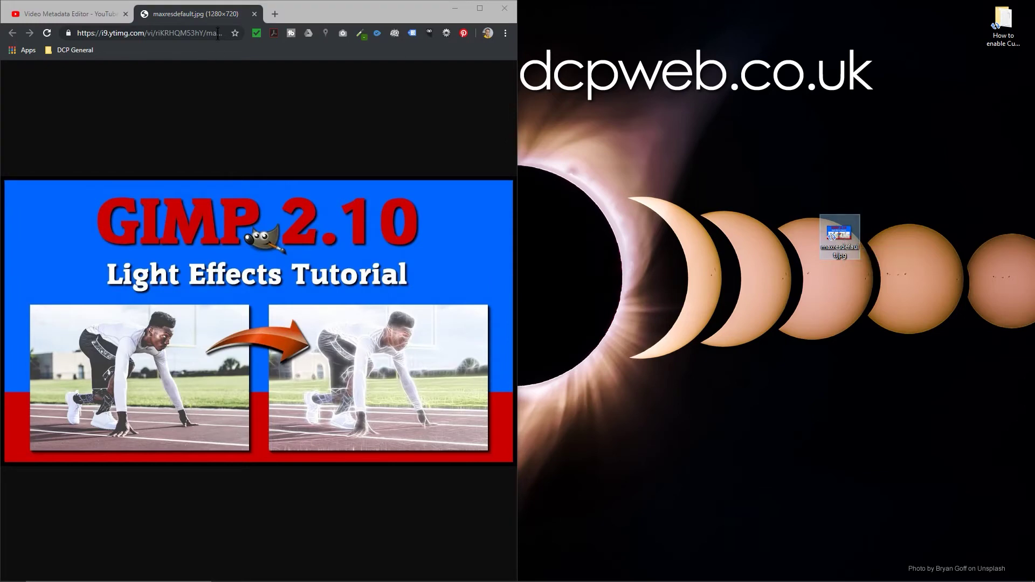
{"action": "left_click", "coordinate": [254, 14]}
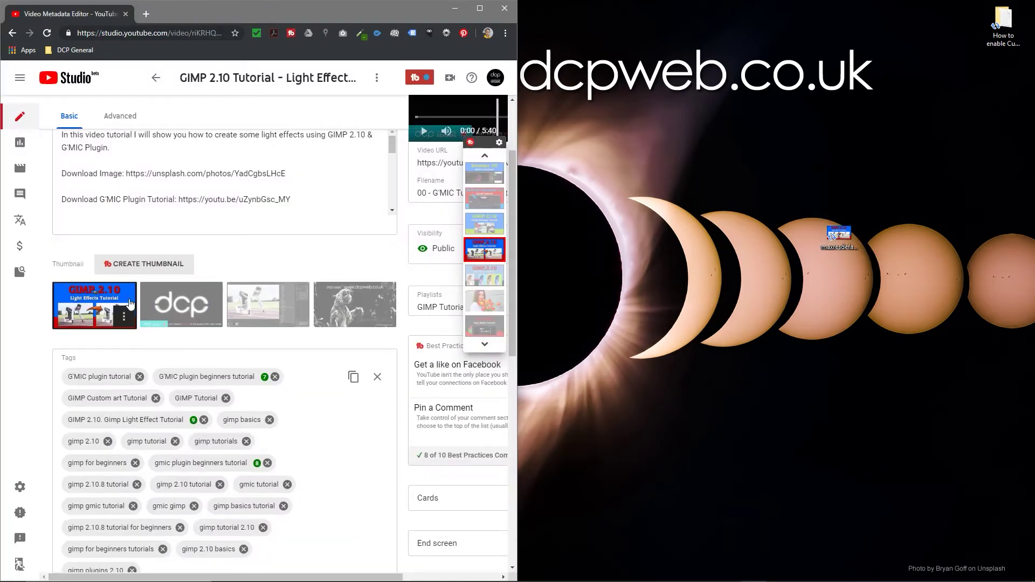
Replace the video's thumbnail with maxresdefault.jpg from the desktop.
{"action": "left_click", "coordinate": [122, 319]}
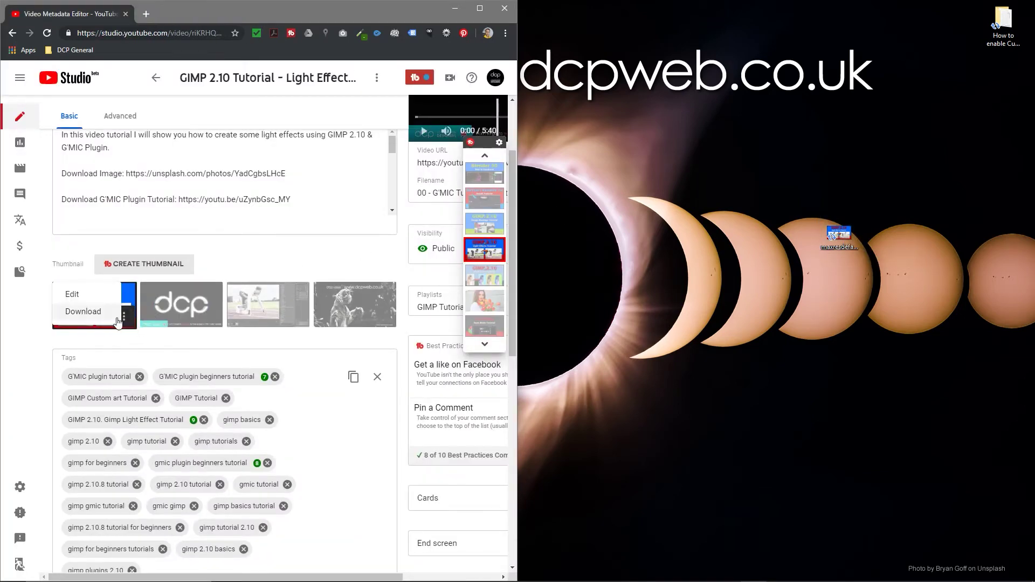
{"action": "left_click", "coordinate": [88, 302]}
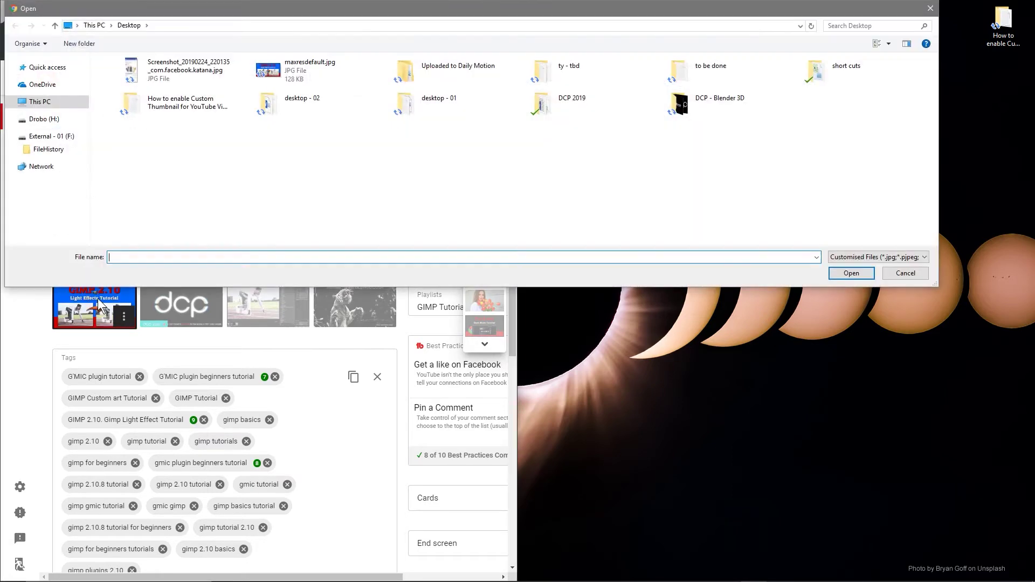
{"action": "left_click", "coordinate": [306, 78]}
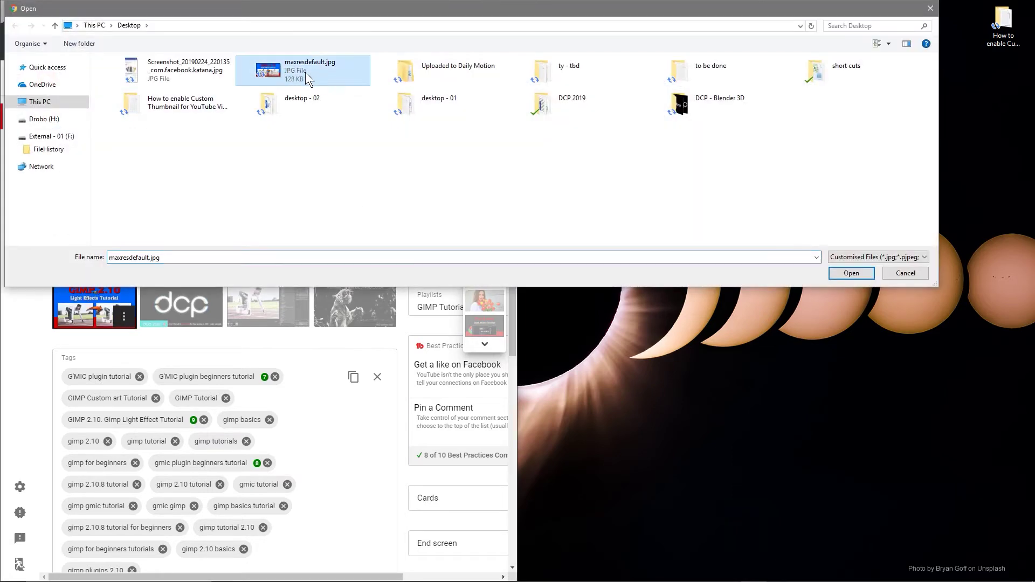
{"action": "left_click", "coordinate": [851, 273]}
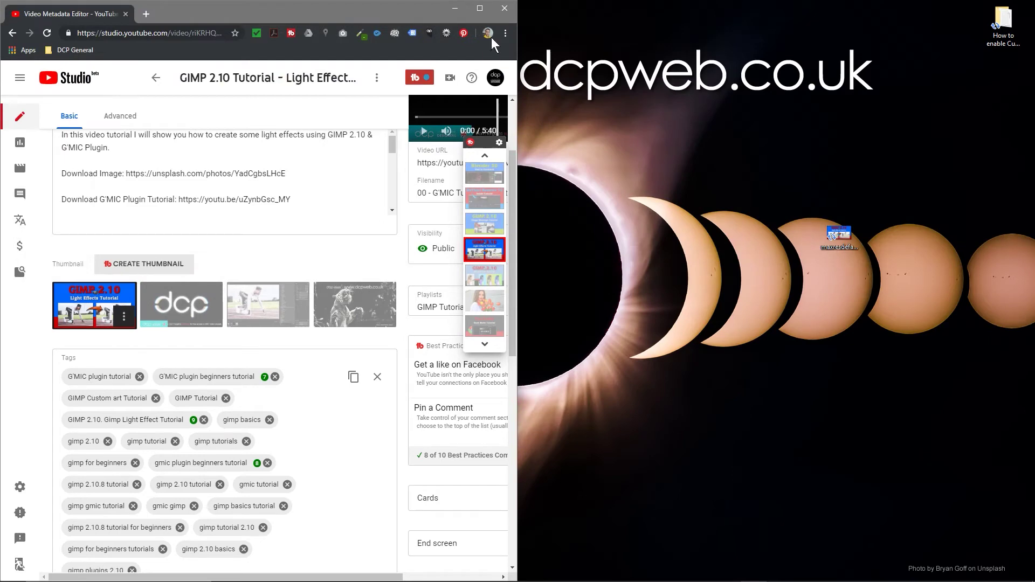
Maximize Chrome, save the new thumbnail, and minimise the browser.
{"action": "left_click", "coordinate": [479, 8]}
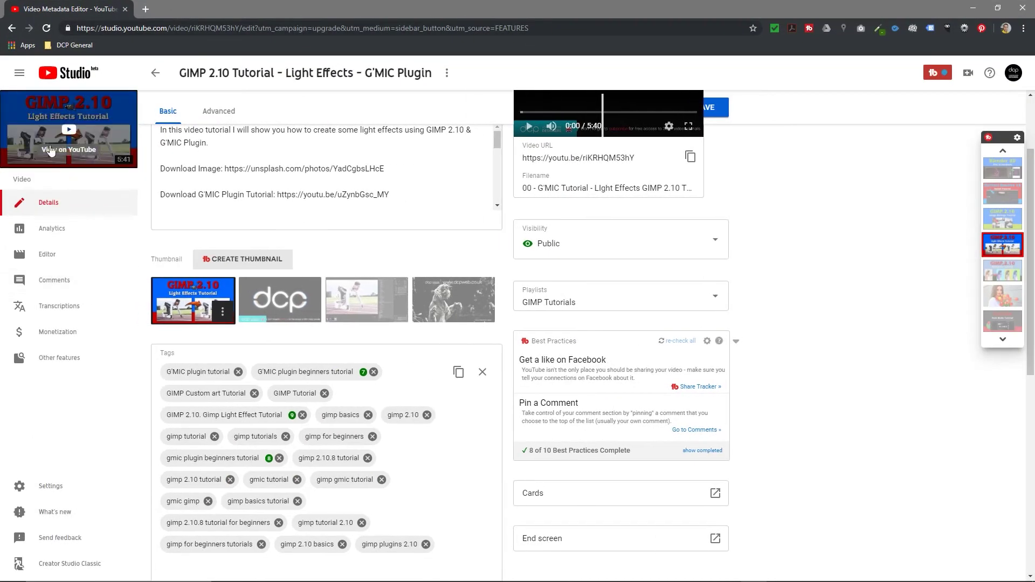
{"action": "scroll", "coordinate": [334, 204], "scroll_direction": "up", "scroll_amount": 1}
{"action": "scroll", "coordinate": [334, 204], "scroll_direction": "up", "scroll_amount": 2}
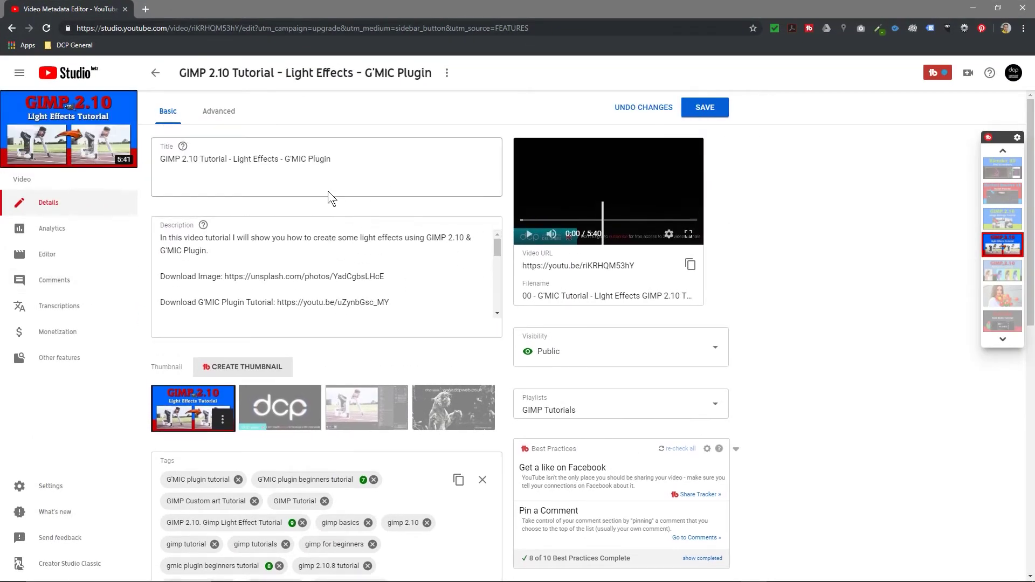
{"action": "left_click", "coordinate": [709, 106]}
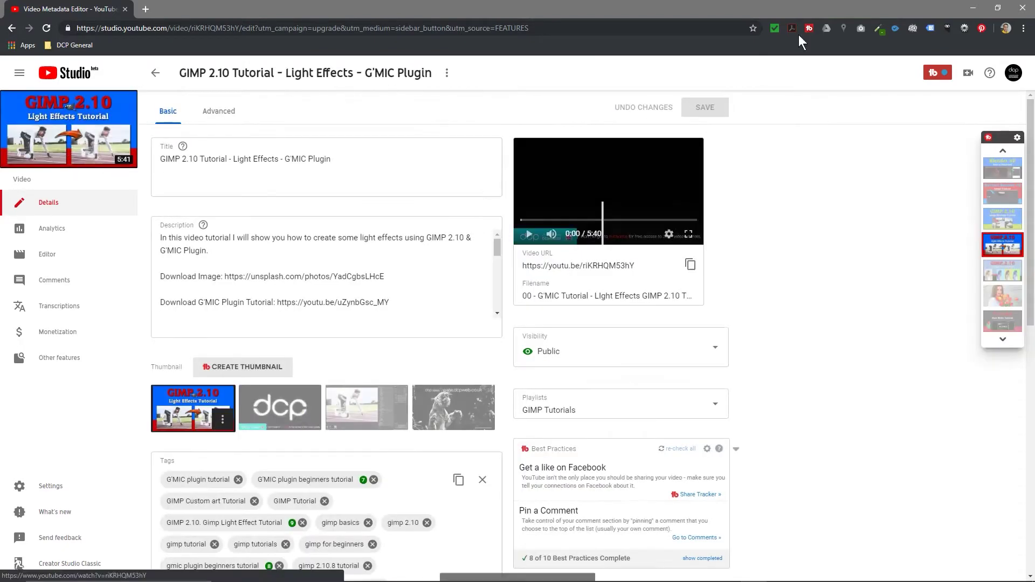
{"action": "left_click", "coordinate": [974, 8]}
View maxresdefault.jpg in Photos, close it, and bring Chrome back up.
{"action": "double_click", "coordinate": [839, 237]}
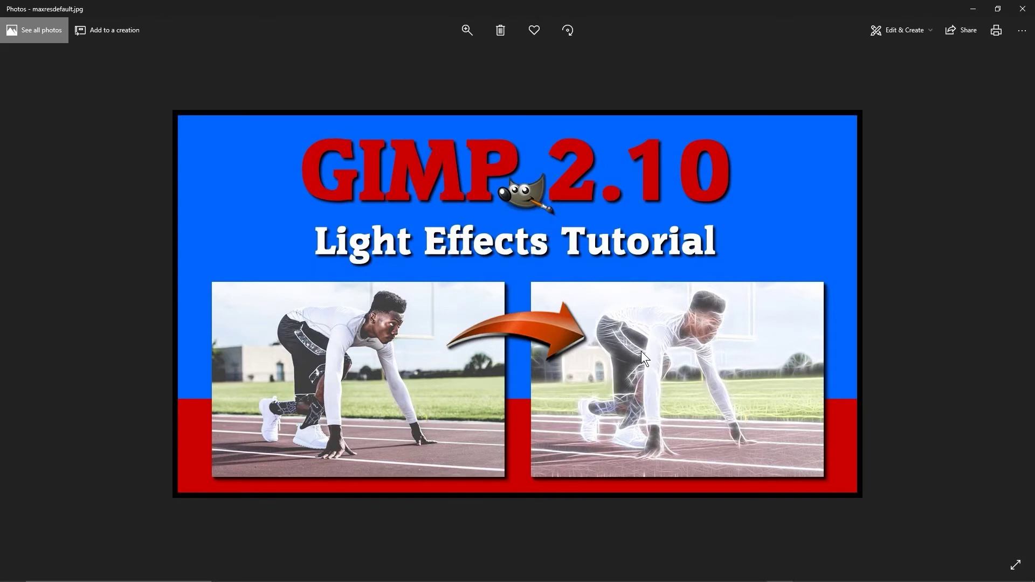
{"action": "left_click", "coordinate": [1022, 8]}
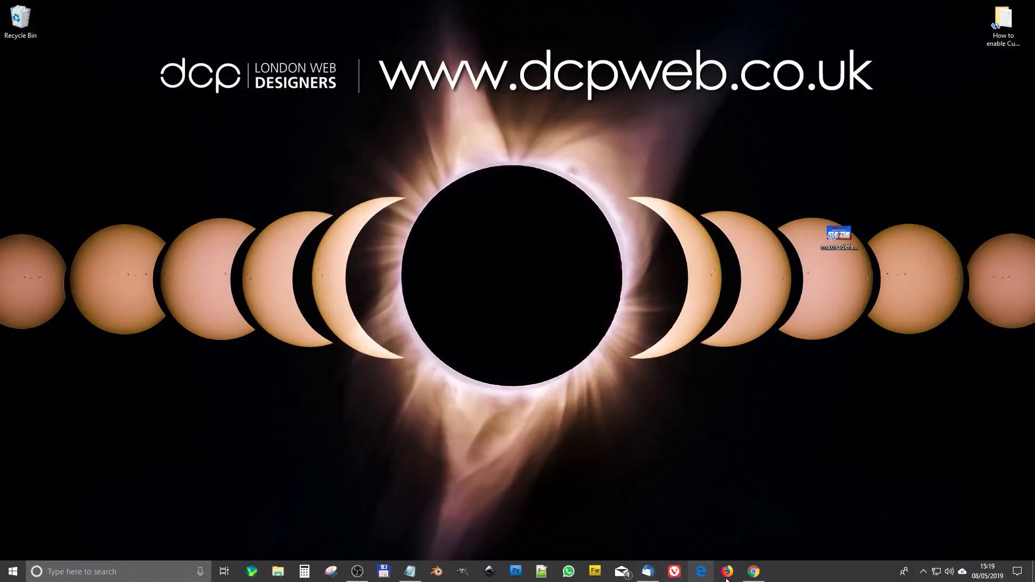
{"action": "left_click", "coordinate": [753, 571]}
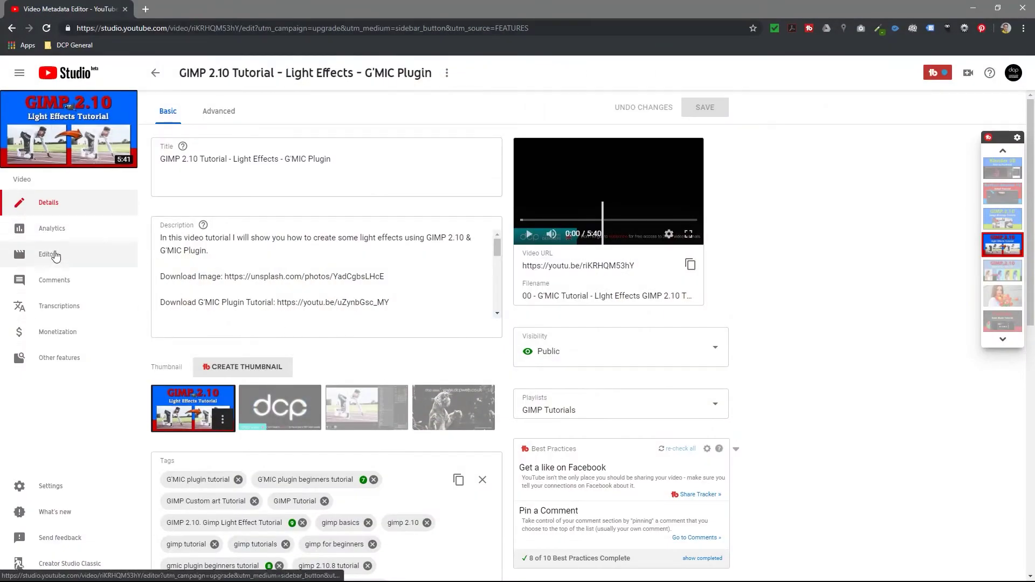
Return to Channel Videos and open the How to crop image using GIMP 2.10 video.
{"action": "left_click", "coordinate": [155, 72]}
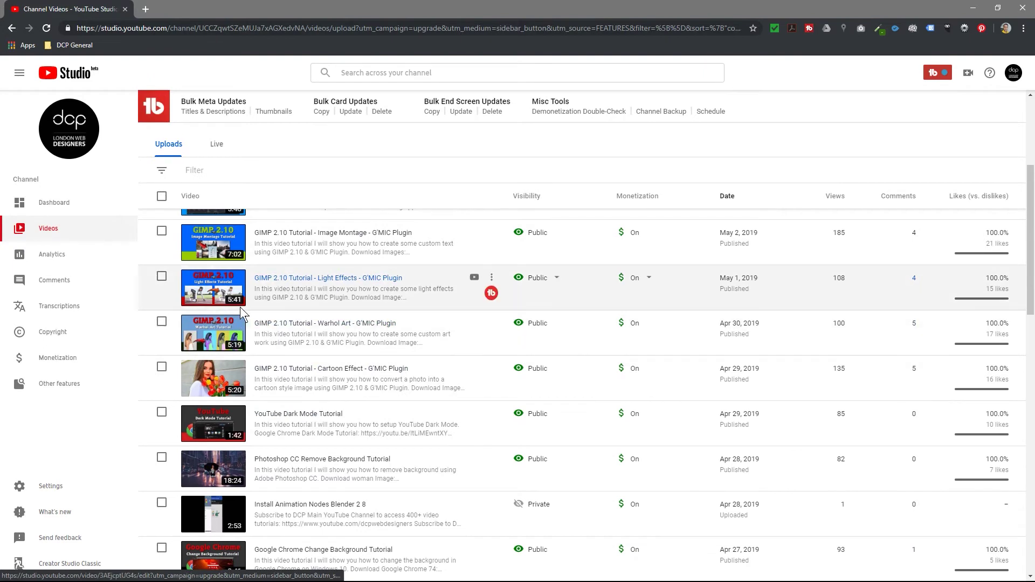
{"action": "scroll", "coordinate": [230, 305], "scroll_direction": "up", "scroll_amount": 4}
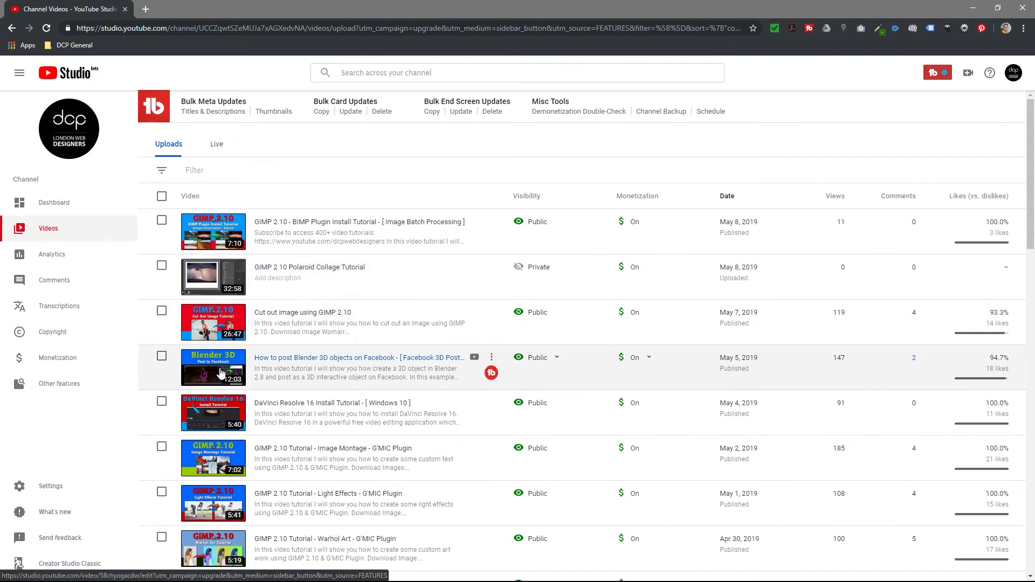
{"action": "scroll", "coordinate": [220, 371], "scroll_direction": "down", "scroll_amount": 4}
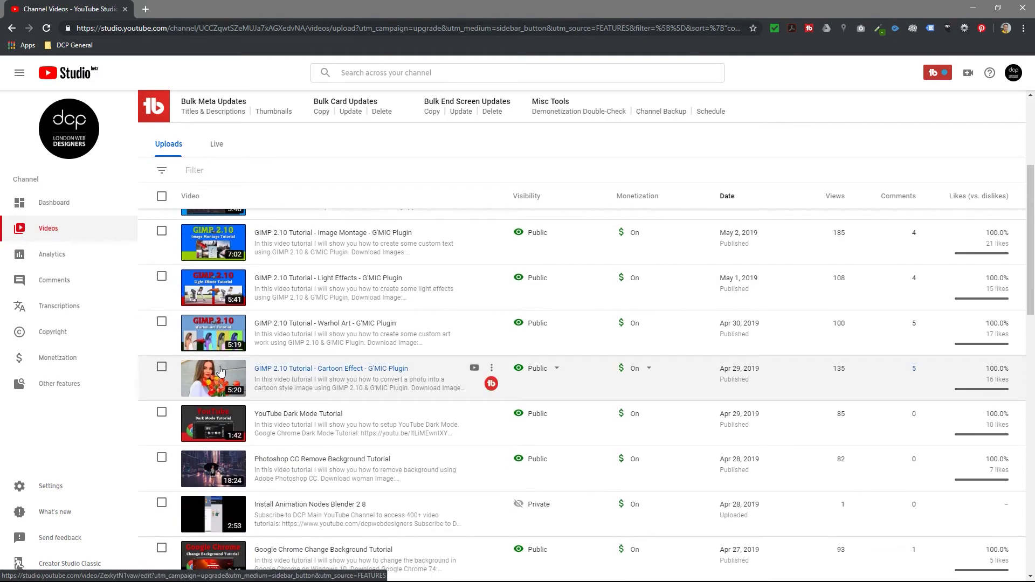
{"action": "scroll", "coordinate": [220, 371], "scroll_direction": "down", "scroll_amount": 5}
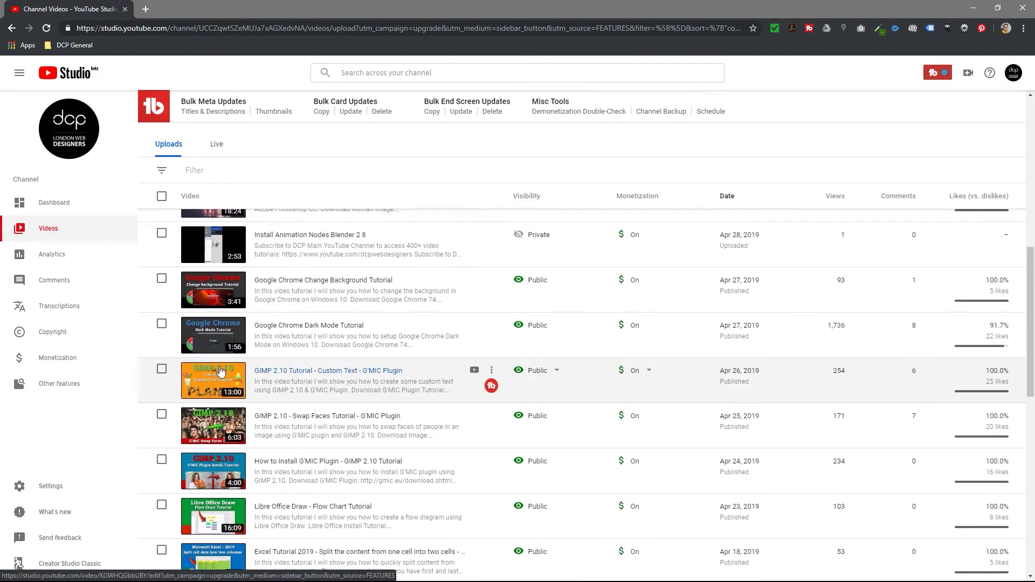
{"action": "scroll", "coordinate": [221, 368], "scroll_direction": "down", "scroll_amount": 2}
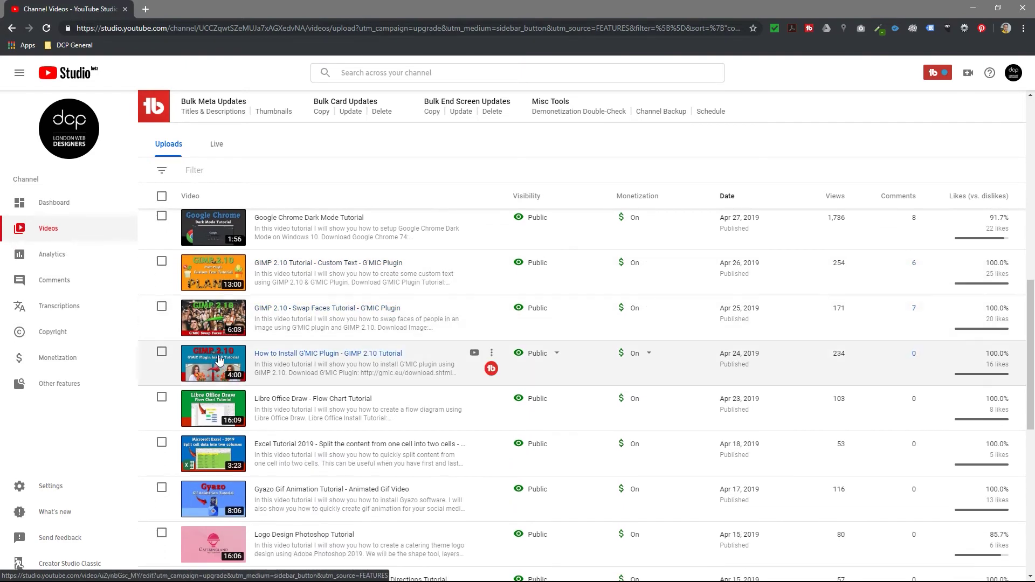
{"action": "scroll", "coordinate": [217, 353], "scroll_direction": "down", "scroll_amount": 4}
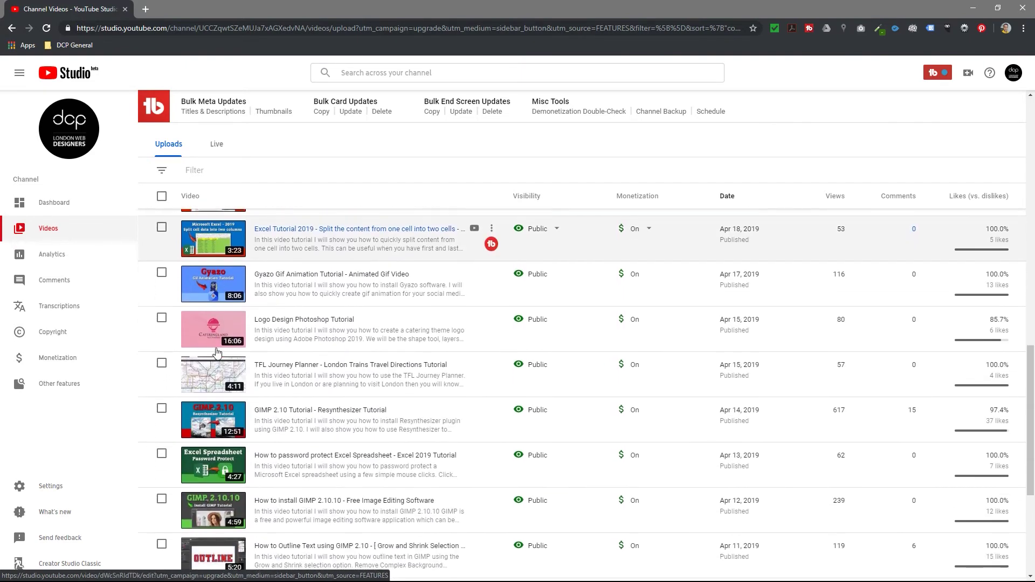
{"action": "scroll", "coordinate": [217, 351], "scroll_direction": "down", "scroll_amount": 3}
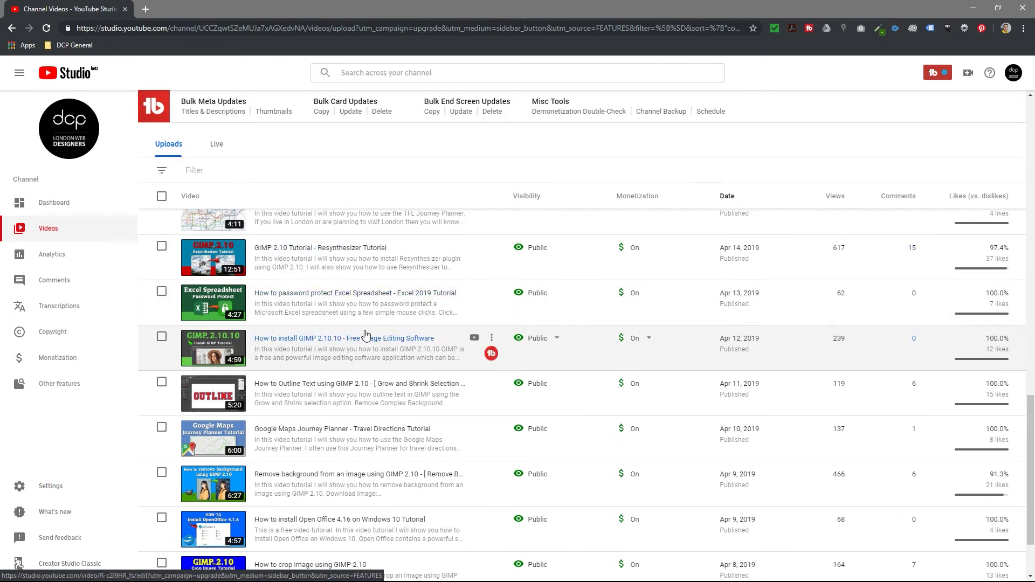
{"action": "scroll", "coordinate": [305, 440], "scroll_direction": "down", "scroll_amount": 2}
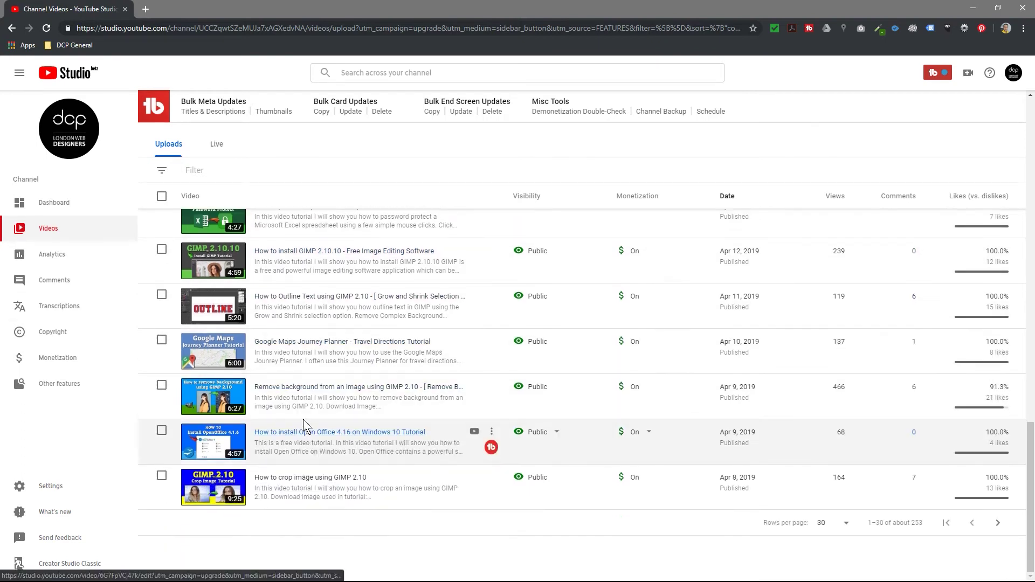
{"action": "left_click", "coordinate": [305, 524]}
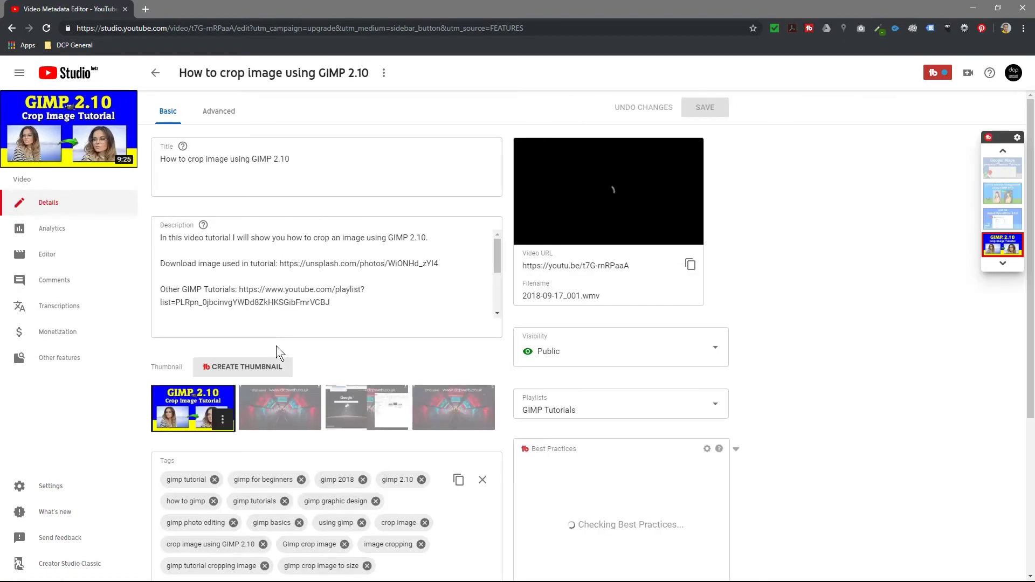
View its full-size thumbnail, close the image tab, and go back to the video list.
{"action": "left_click", "coordinate": [222, 419]}
{"action": "left_click", "coordinate": [182, 414]}
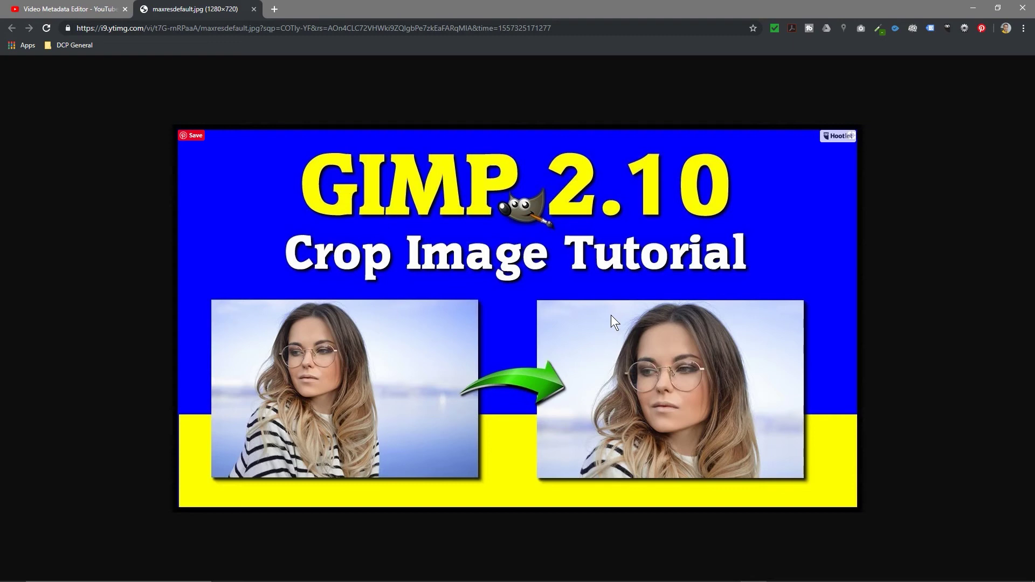
{"action": "left_click", "coordinate": [253, 9]}
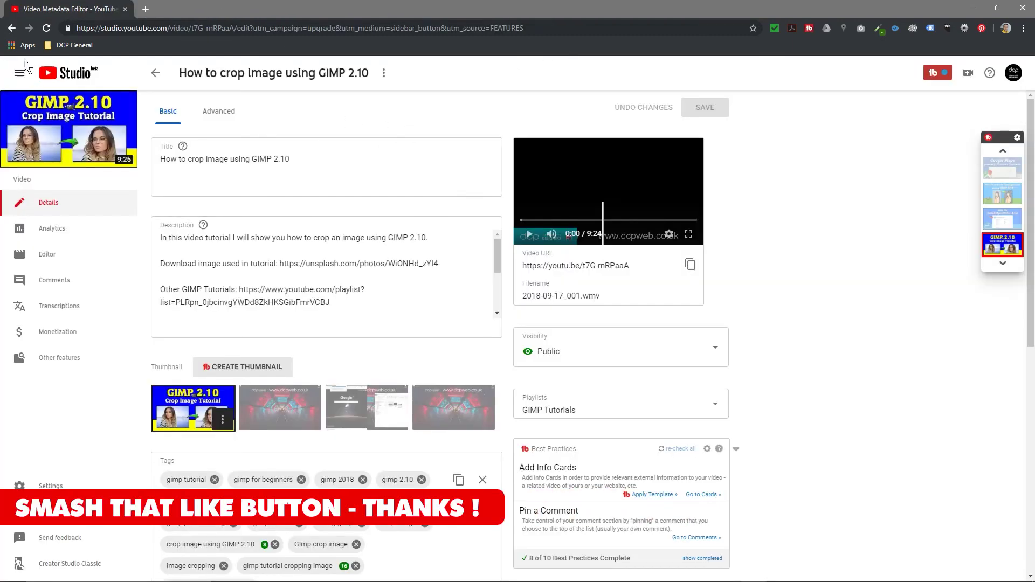
{"action": "left_click", "coordinate": [11, 32]}
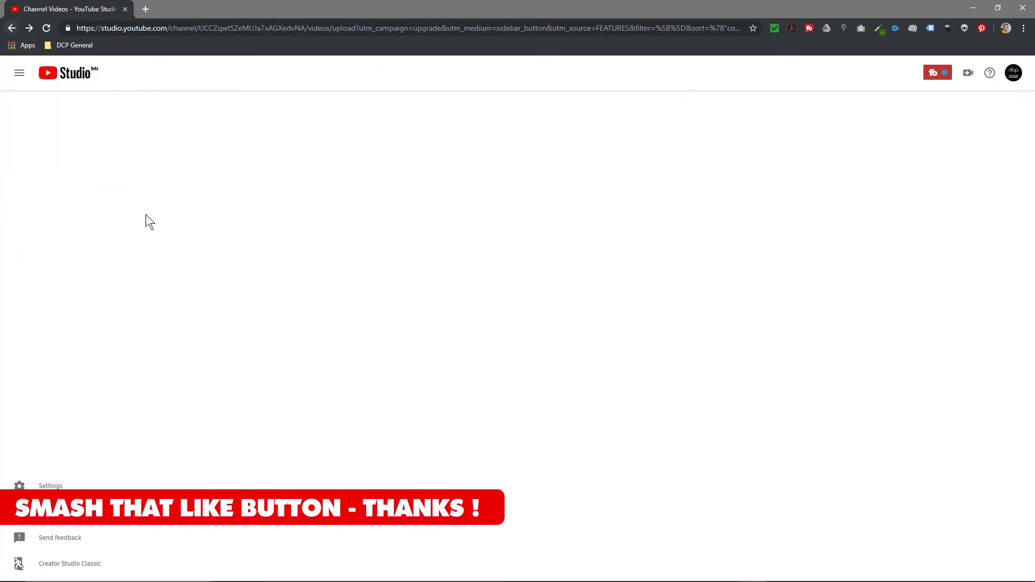